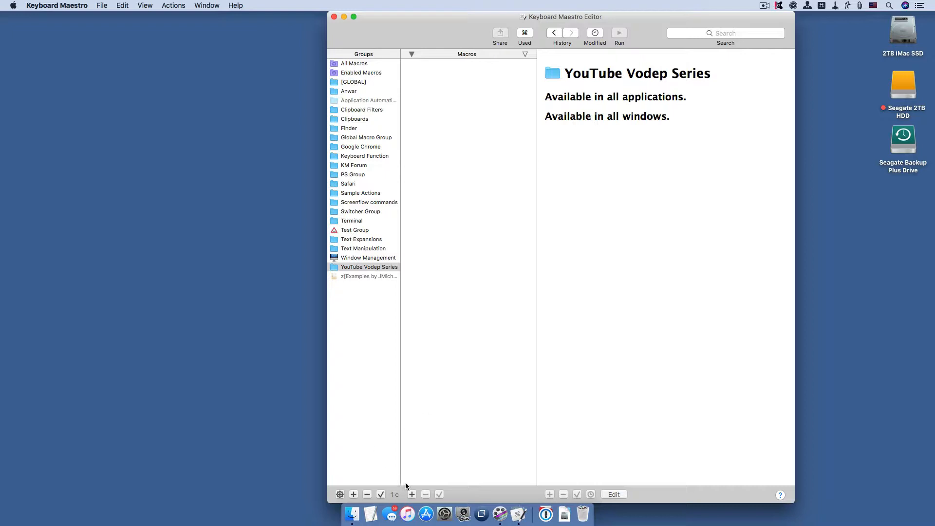
Create a new macro named "Chrome & Drafts" in the YouTube Vodep Series group.
click(412, 494)
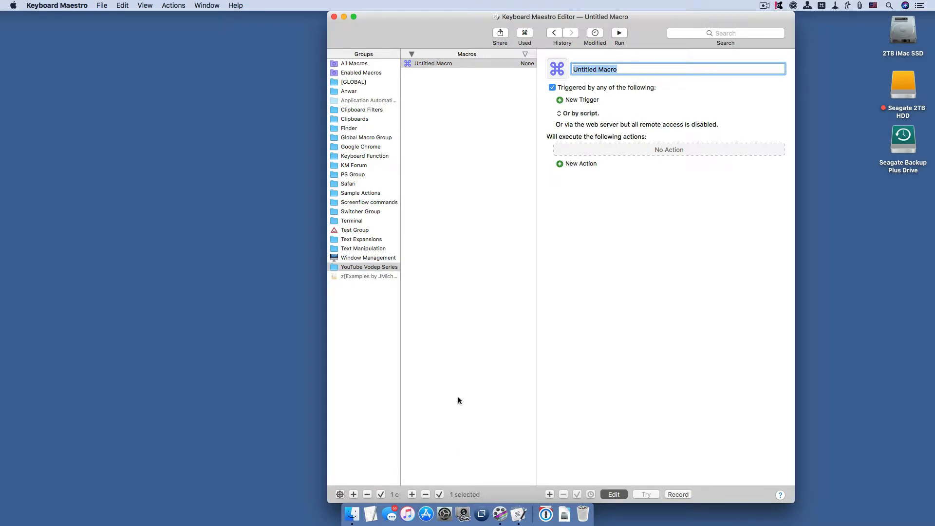
text(Ch)
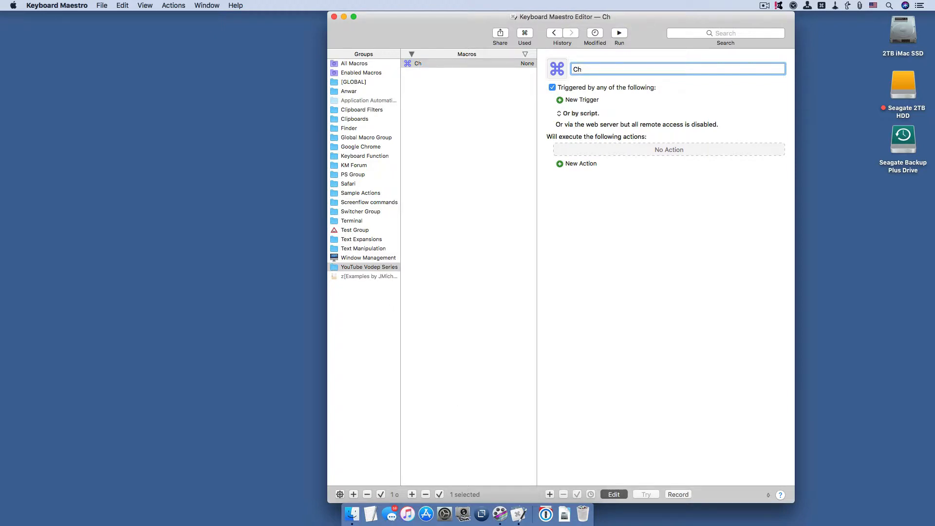
text(rome )
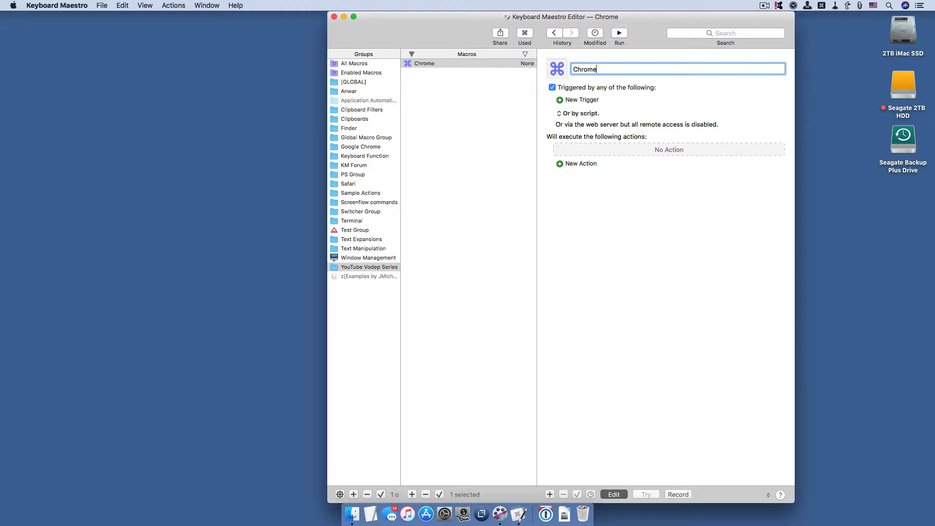
text(& Draf)
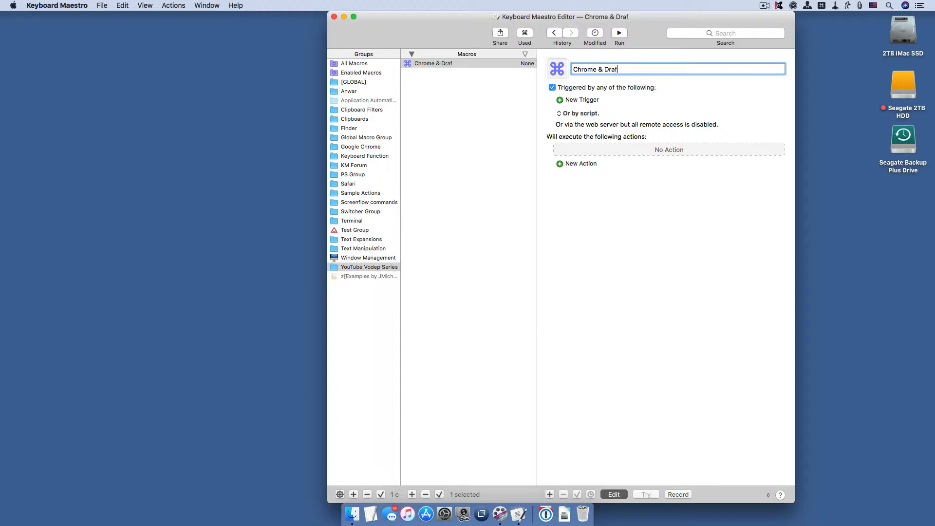
text(ts)
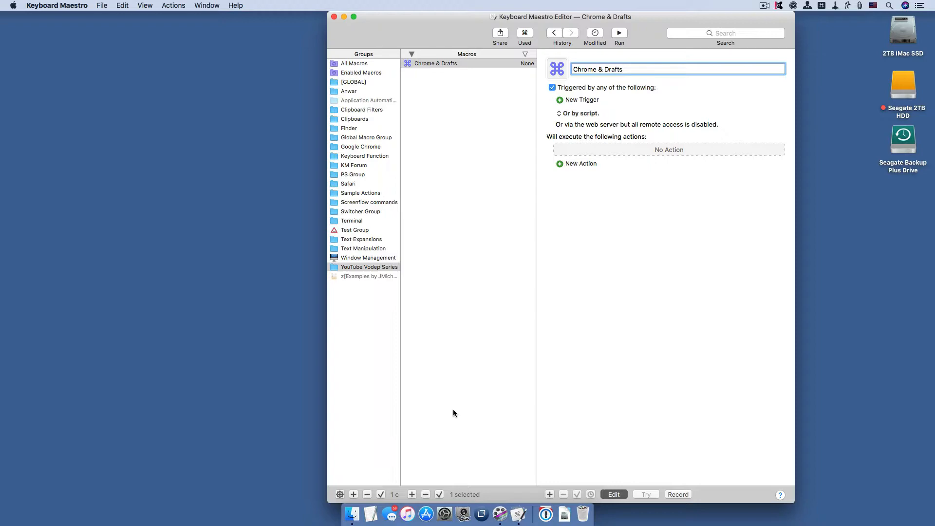
click(576, 164)
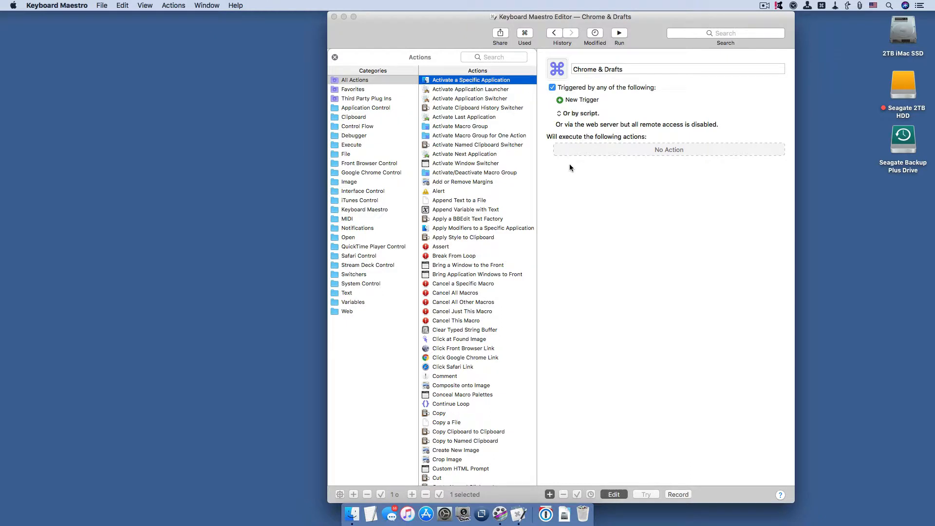
click(396, 173)
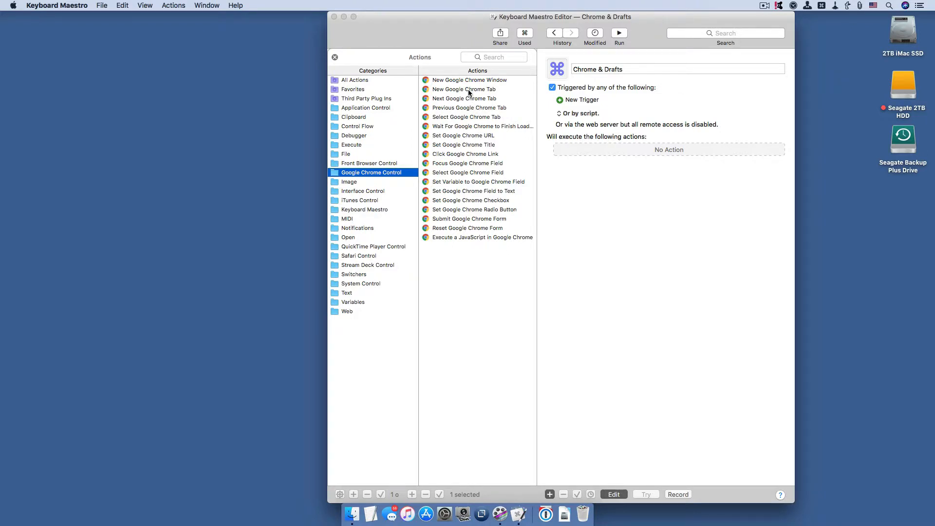
drag(469, 92, 592, 150)
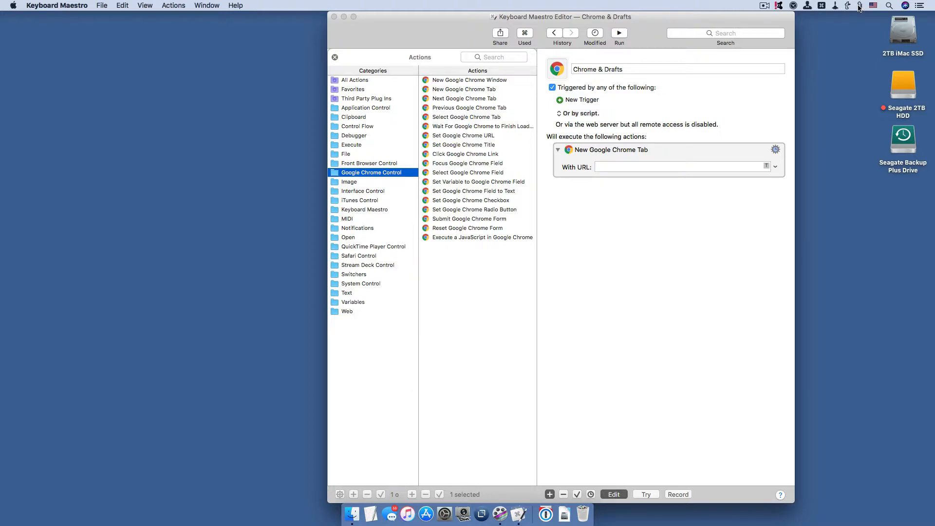
click(859, 5)
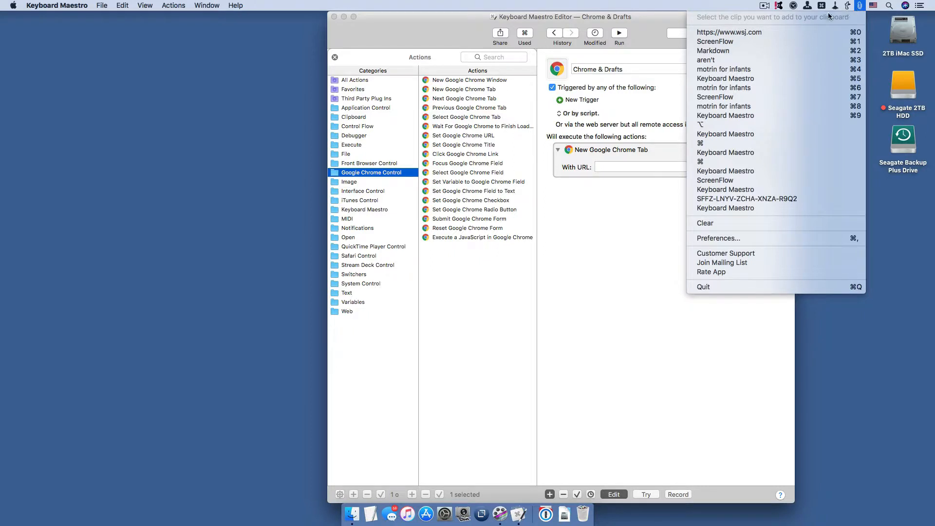
click(786, 32)
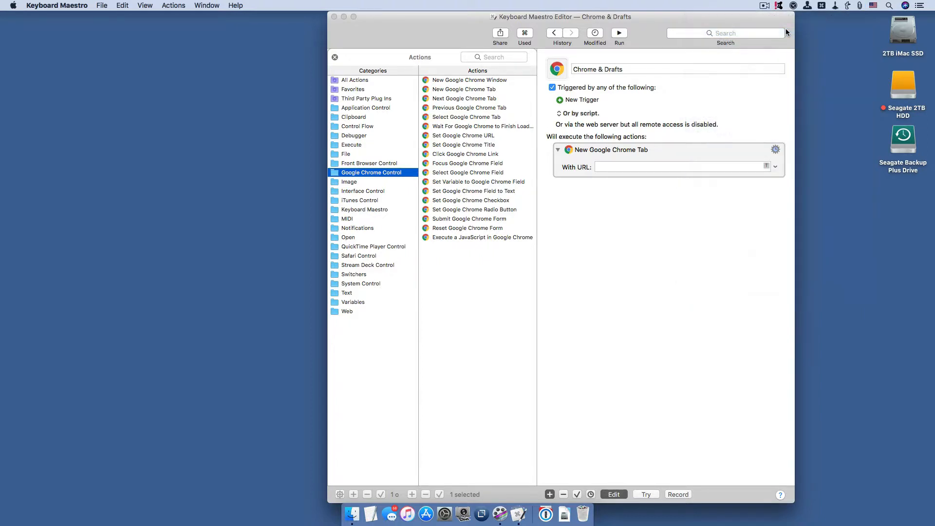
click(660, 164)
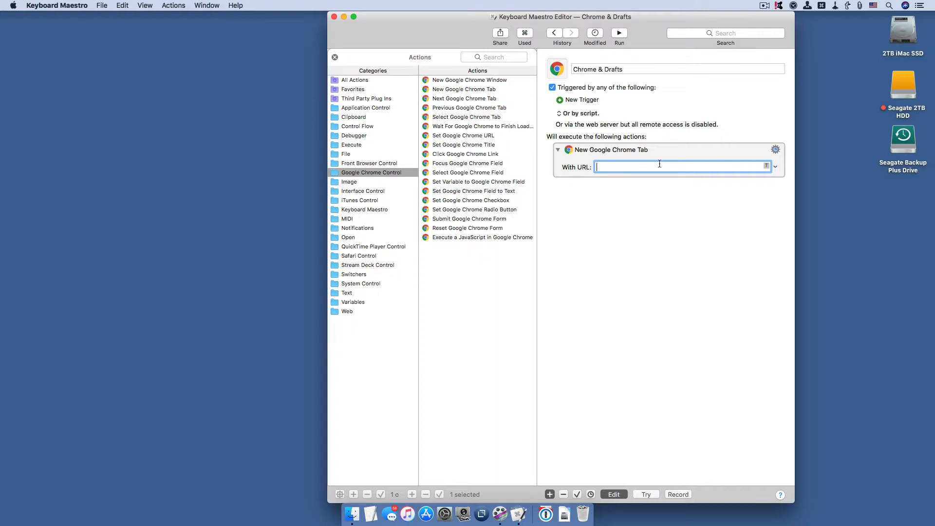
text(https://www.wsj.com)
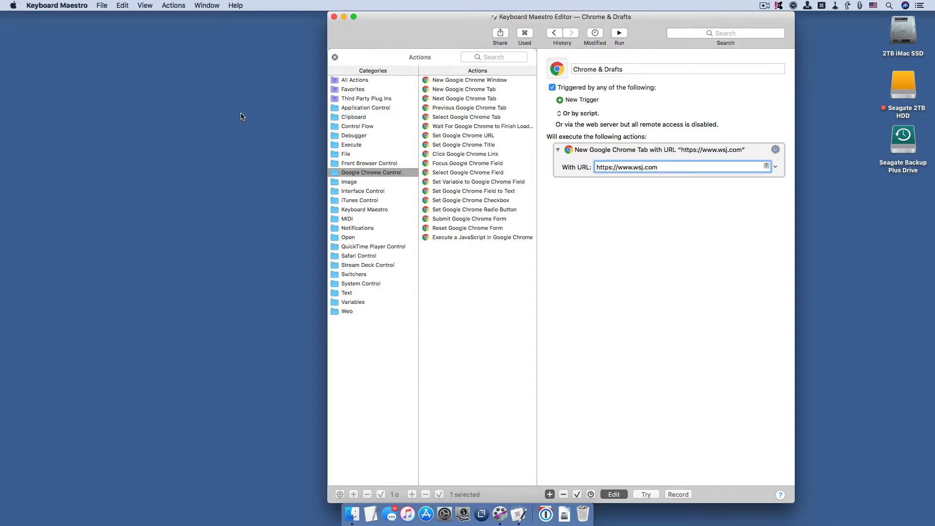
click(336, 57)
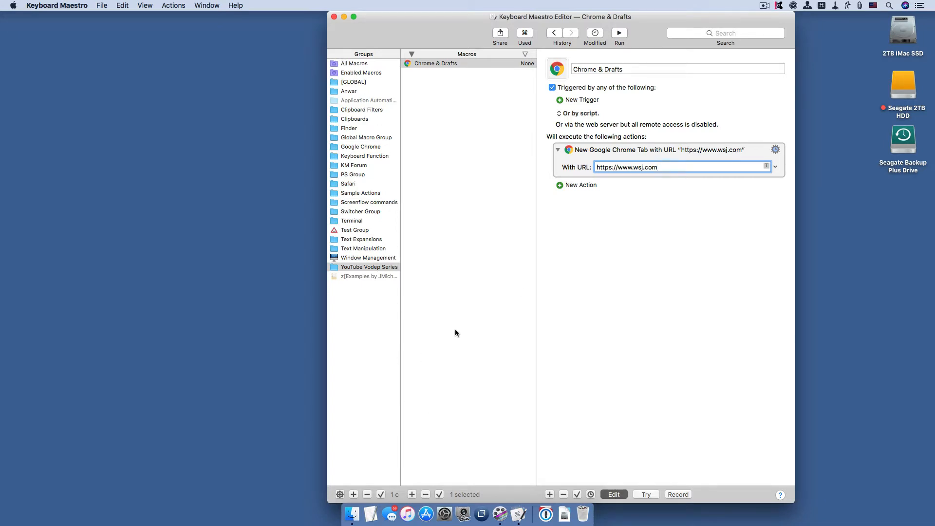
Add a Pause action after the Chrome tab action and set its duration to .5 seconds.
click(585, 185)
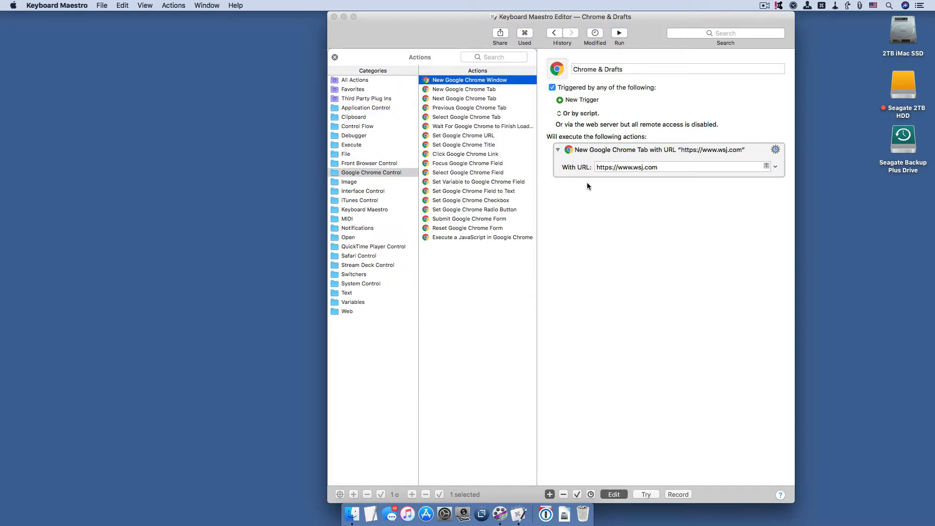
click(355, 82)
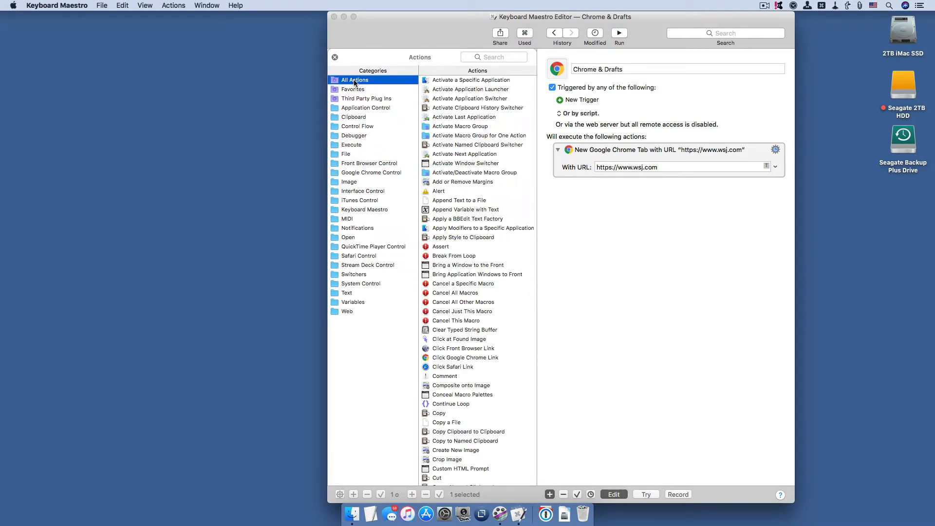
click(504, 58)
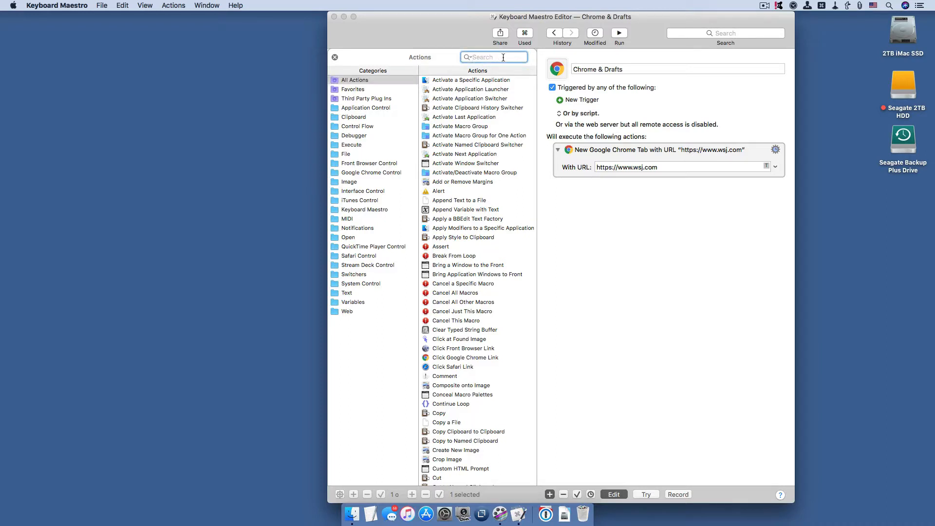
text(paus)
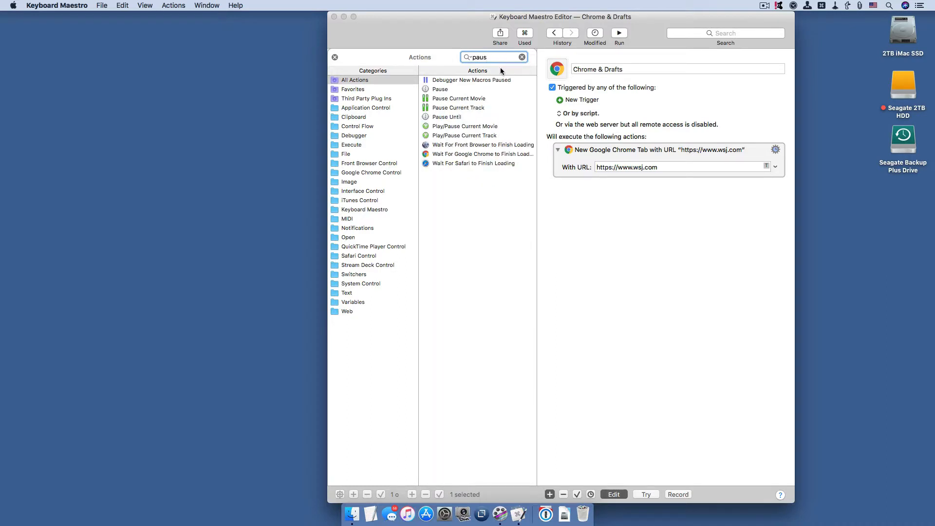
drag(448, 89, 612, 178)
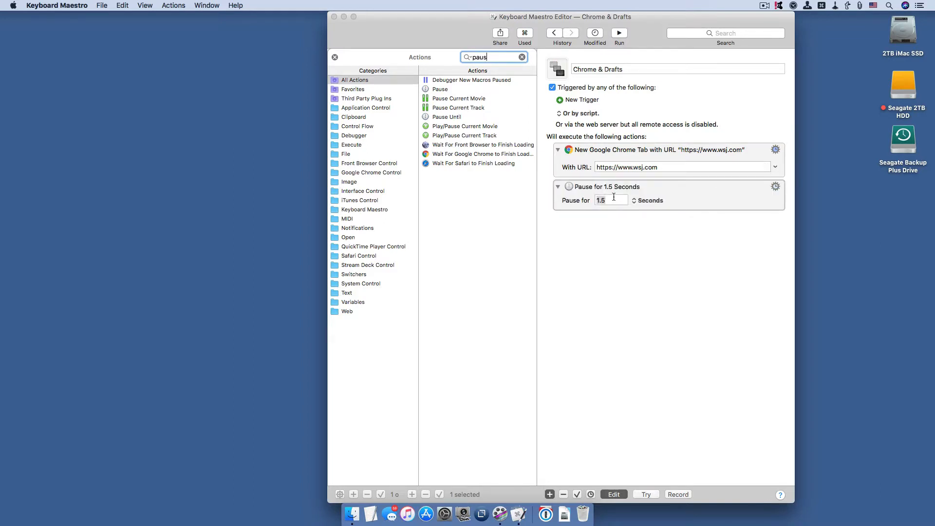
click(614, 197)
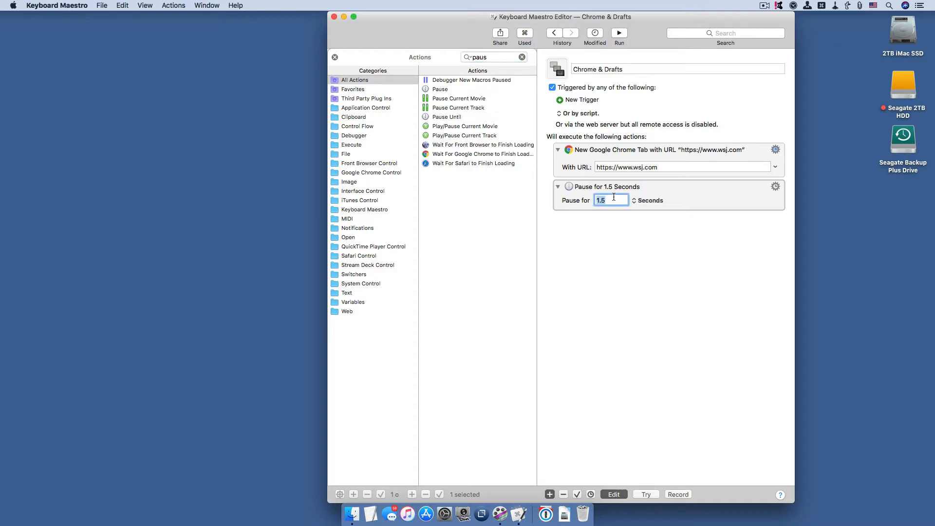
text(.5)
Add an Activate a Specific Application action after the pause and set it to activate Drafts.
click(522, 58)
click(500, 57)
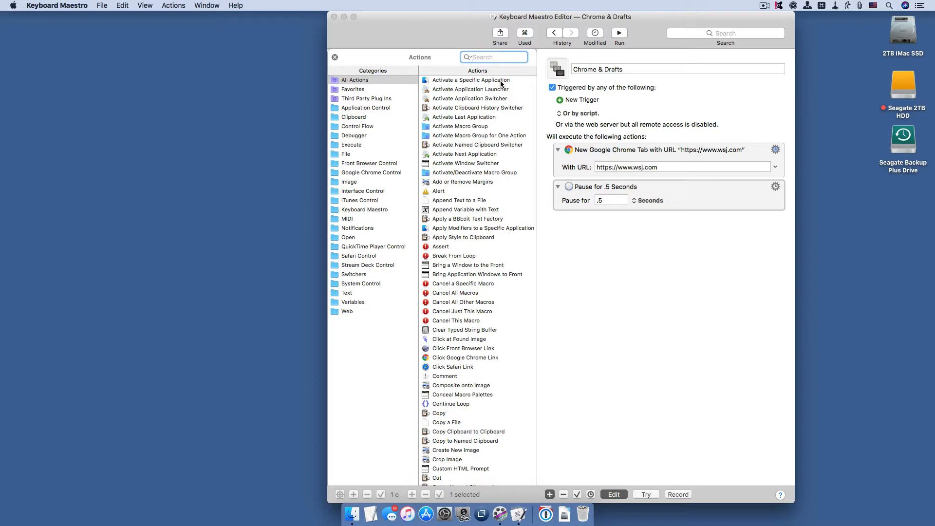
double_click(500, 82)
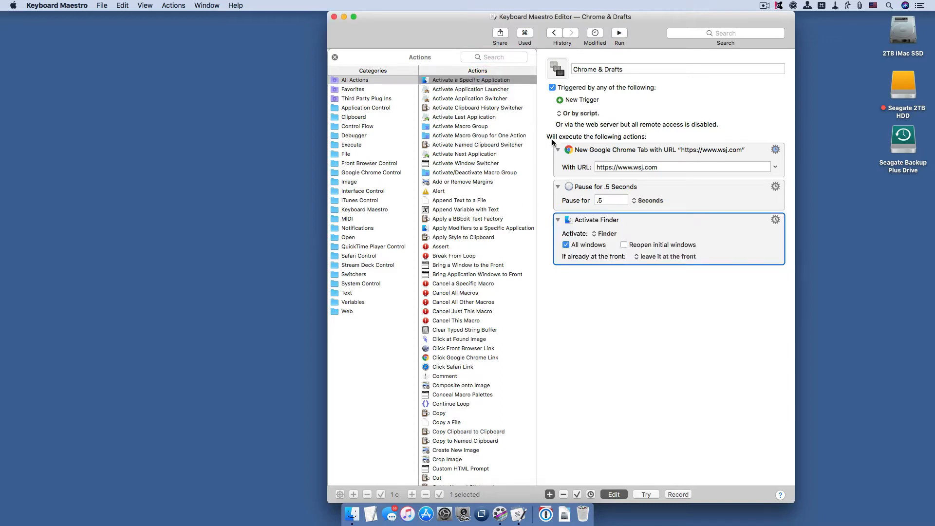
click(610, 234)
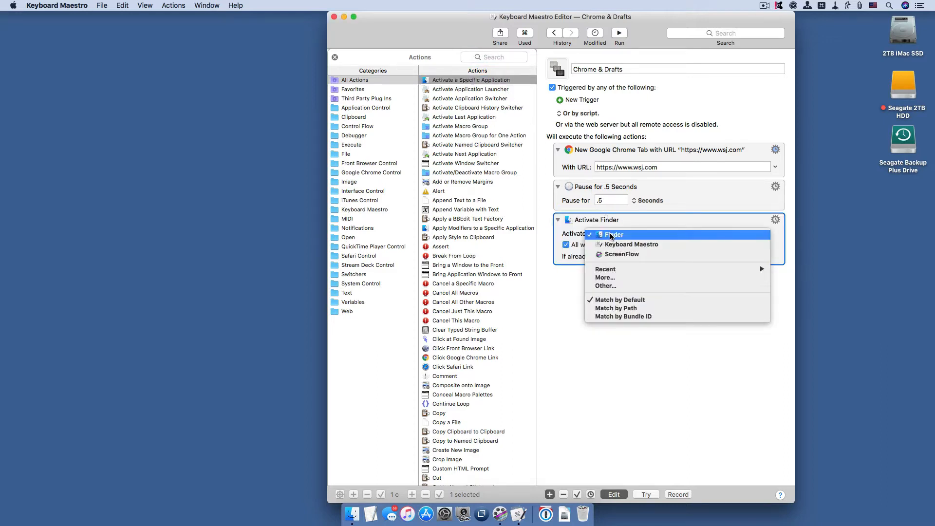
mouse_move(623, 270)
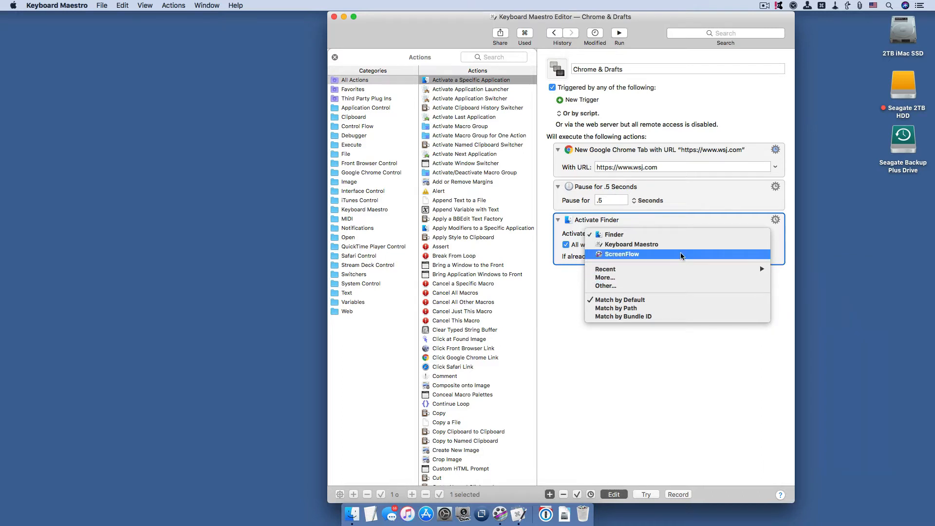
mouse_move(687, 270)
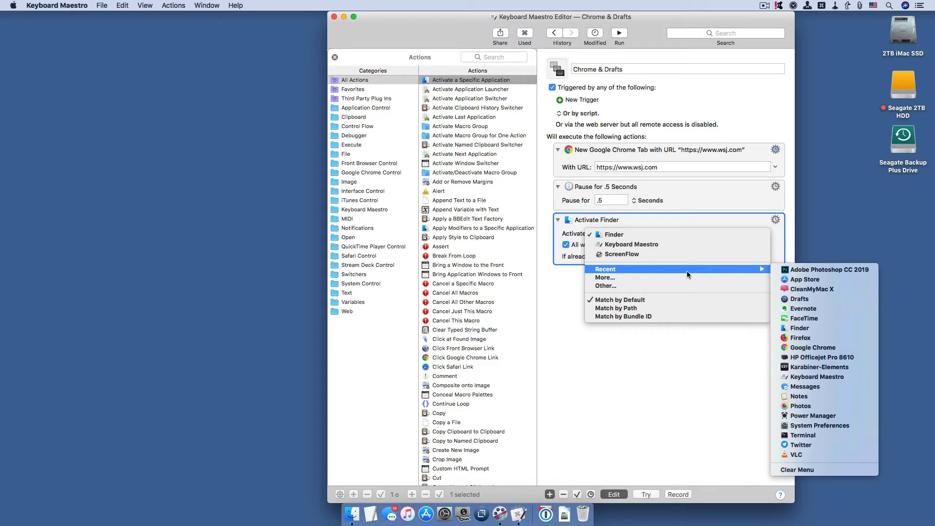
click(812, 304)
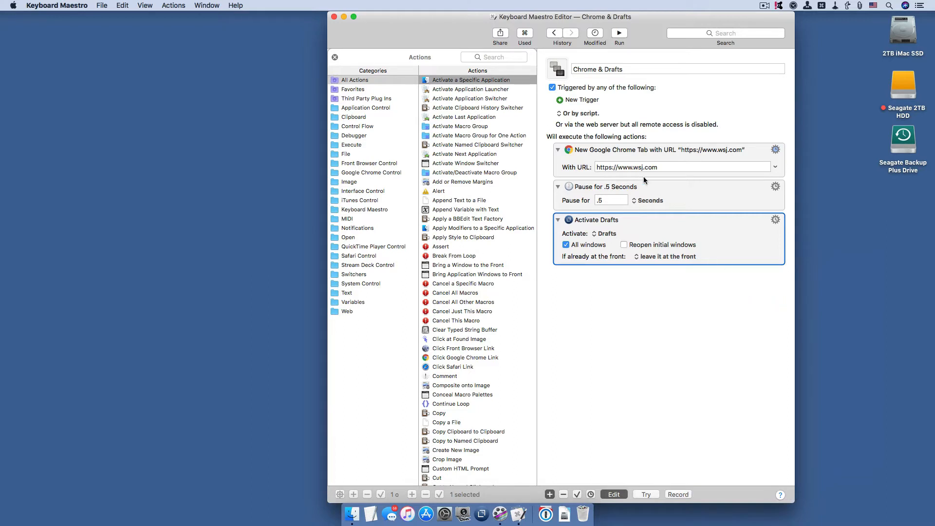
Add the hot key trigger ⌃⌥⇧⌘N to the Chrome & Drafts macro and test the macro with it.
click(596, 103)
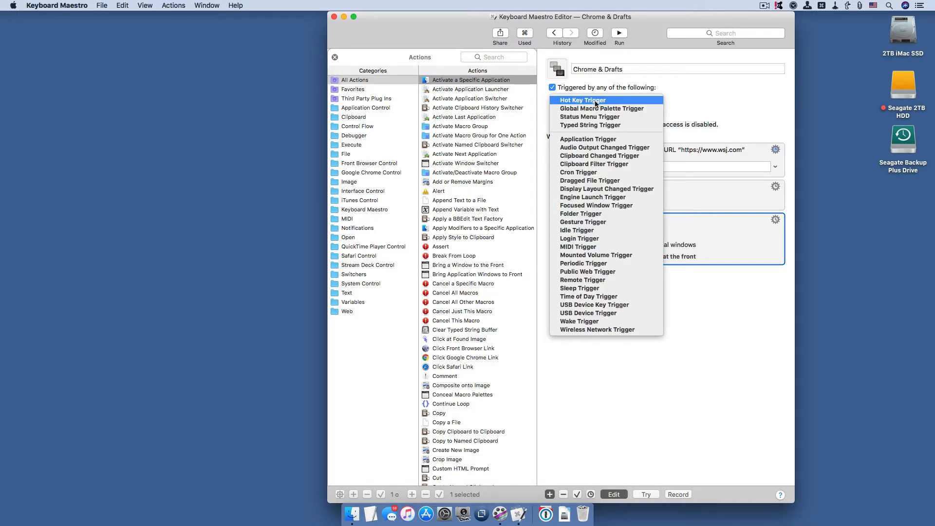
click(596, 101)
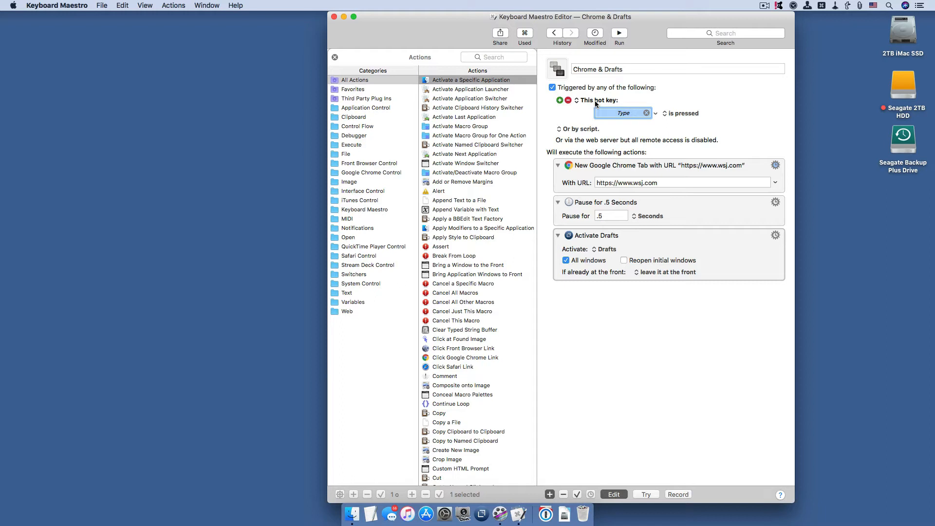
key(ctrl+alt+shift+super+n)
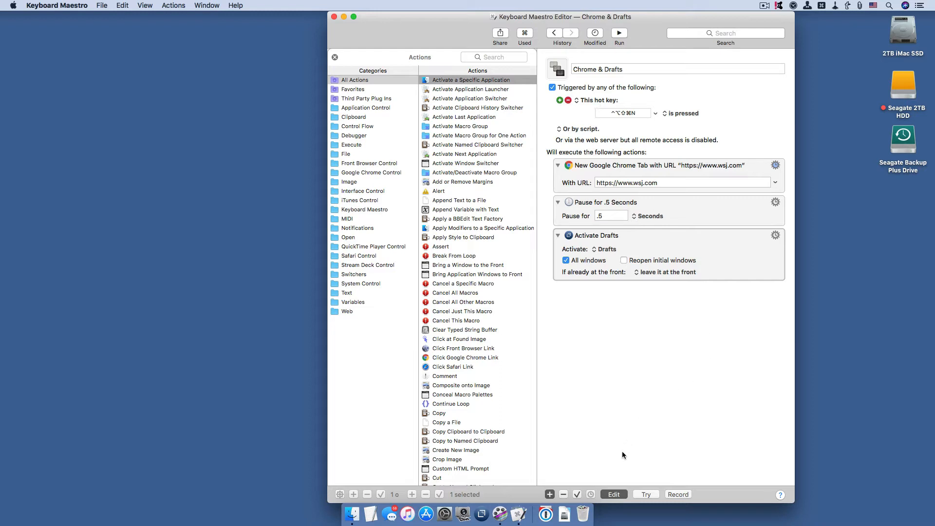
click(614, 495)
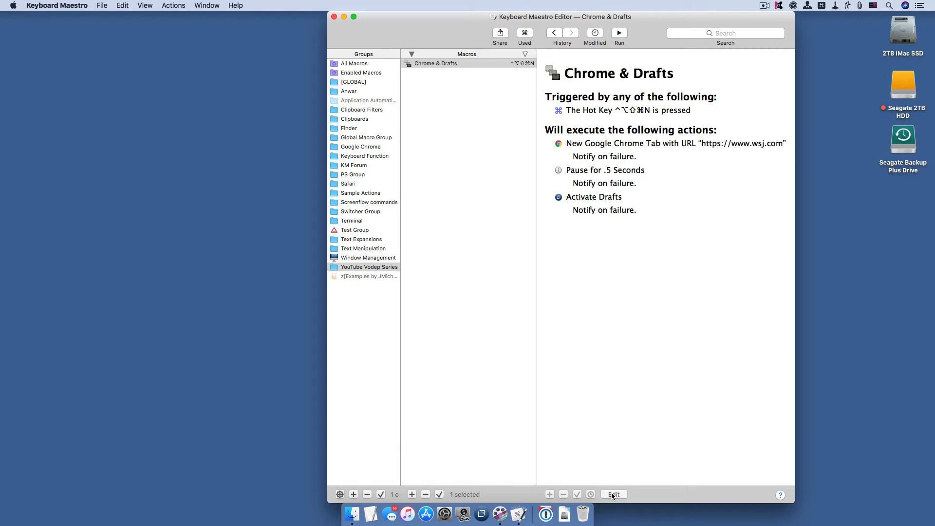
key(ctrl+alt+shift+super+n)
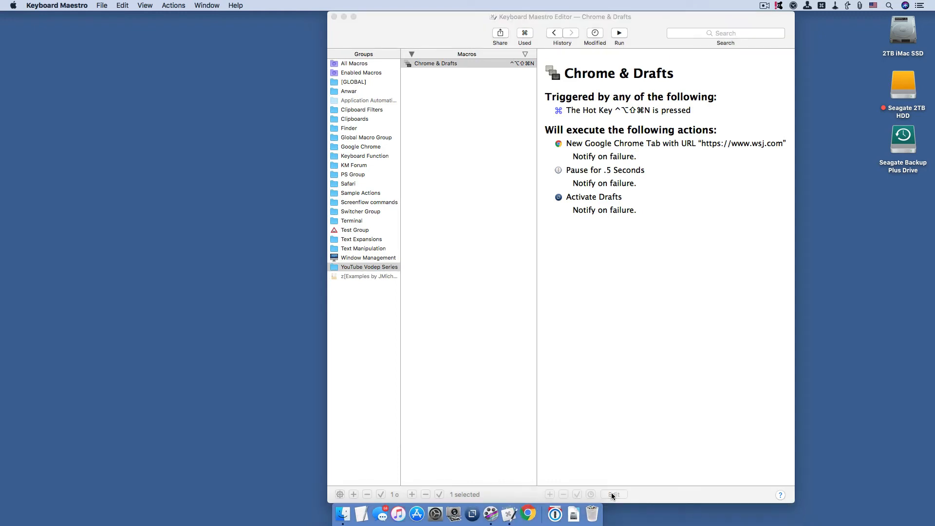